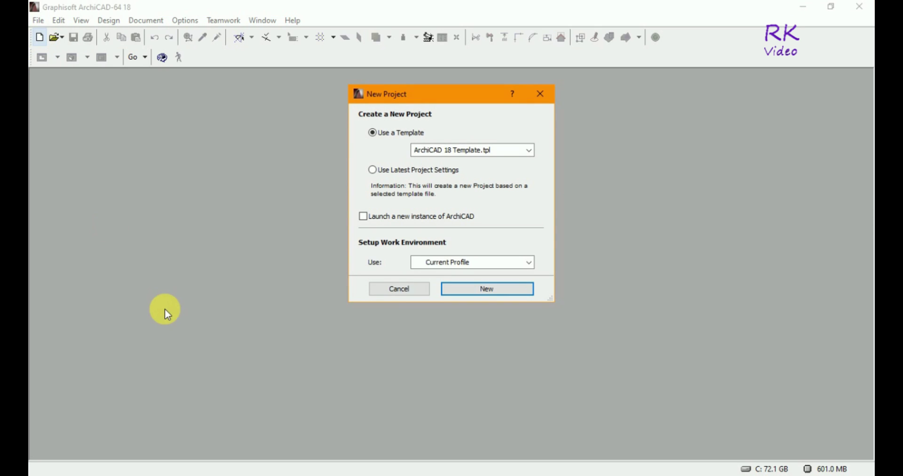
Create a project from the ArchiCAD 18 Template and draw an 8500 by 8500 rectangle of walls starting at the origin.
left_click(486, 289)
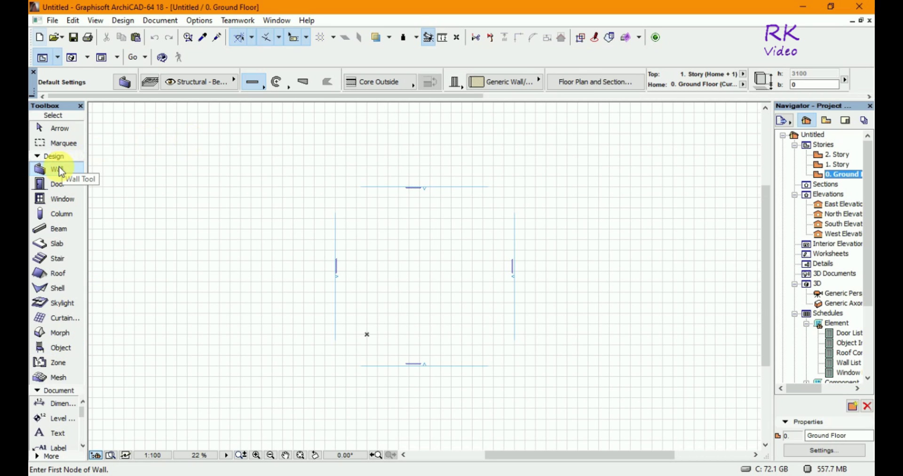
left_click(263, 88)
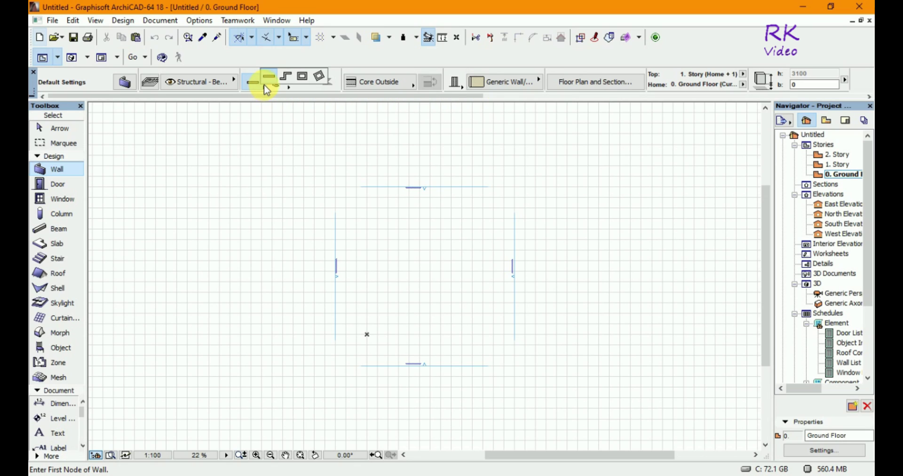
left_click(302, 77)
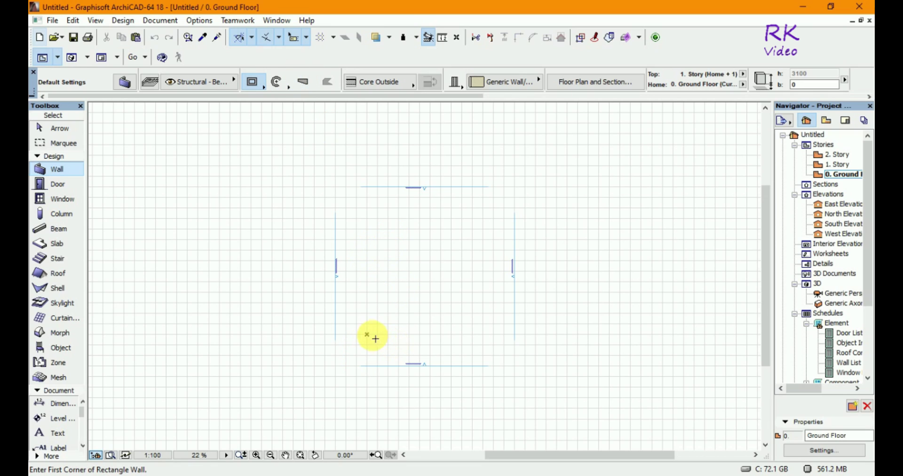
left_click(367, 334)
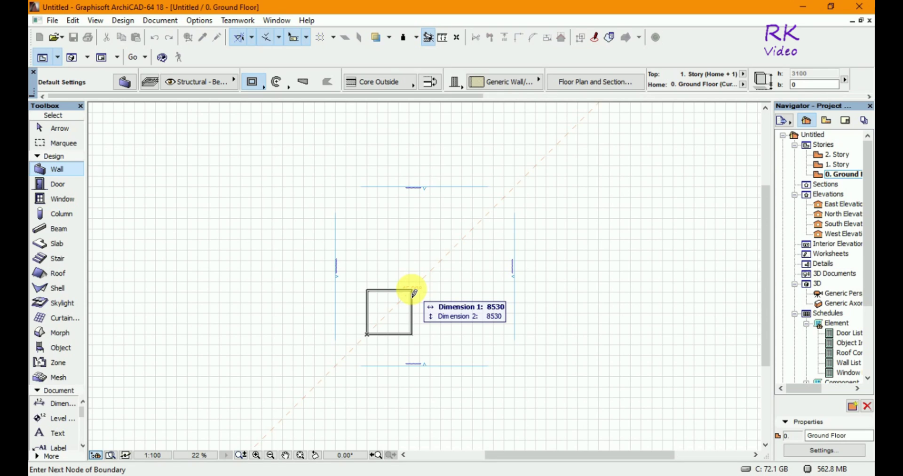
type("8500")
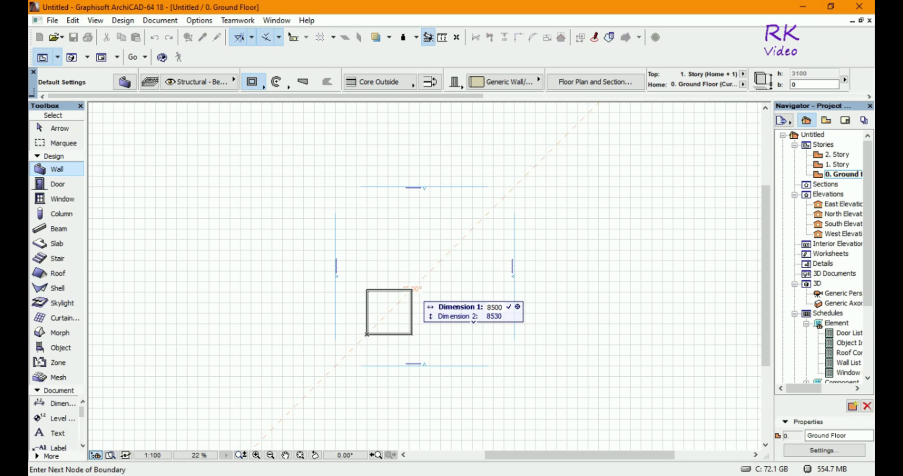
key("Tab")
type("8500")
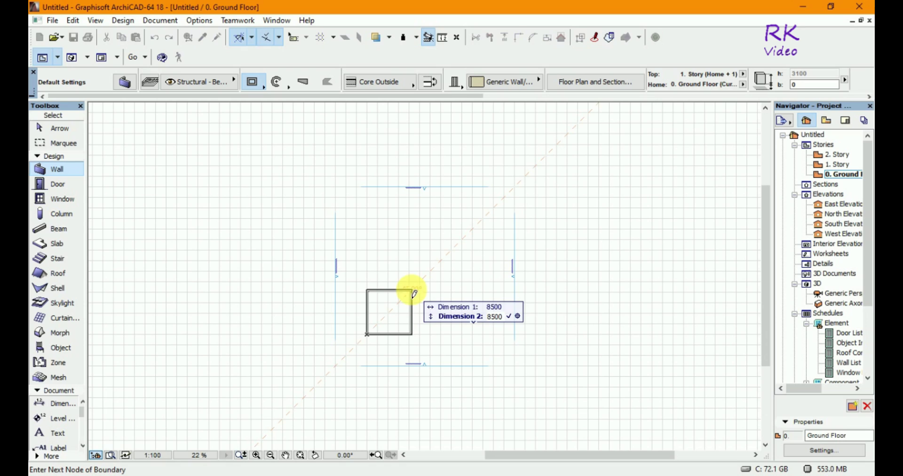
key("Return")
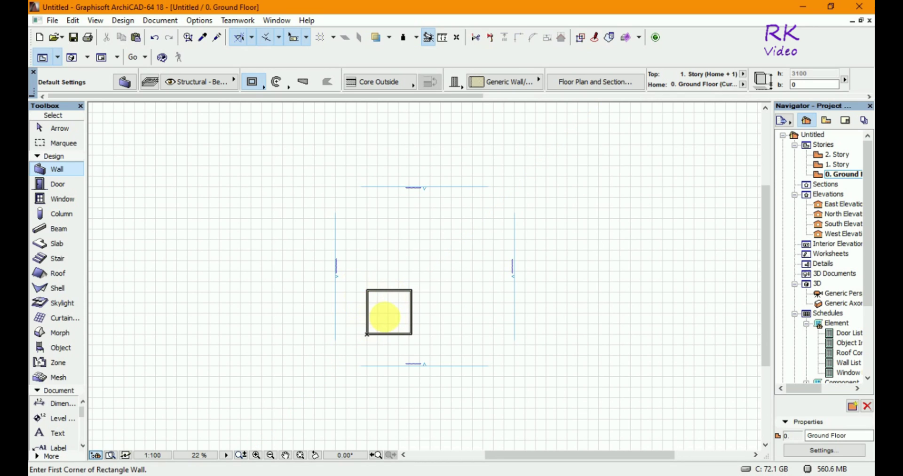
Draw a single straight interior wall about 5686 long, vertically down from the midpoint of the upper wall.
scroll(394, 311, "up", 4)
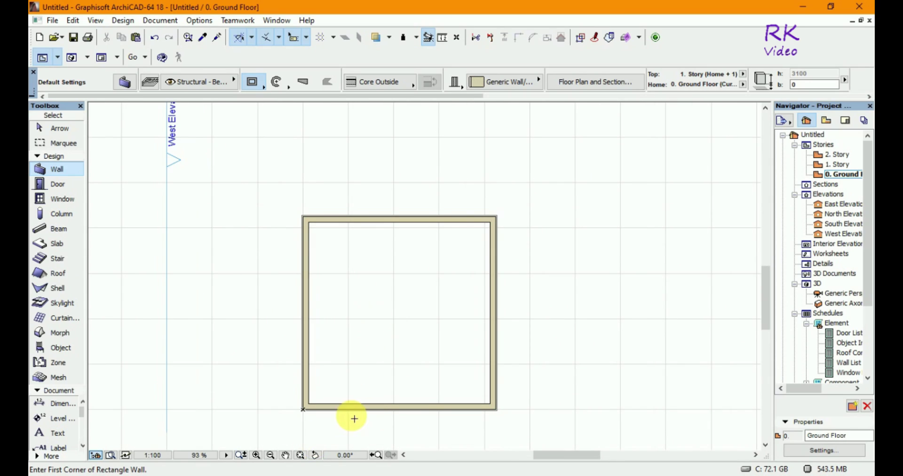
scroll(371, 395, "up", 1)
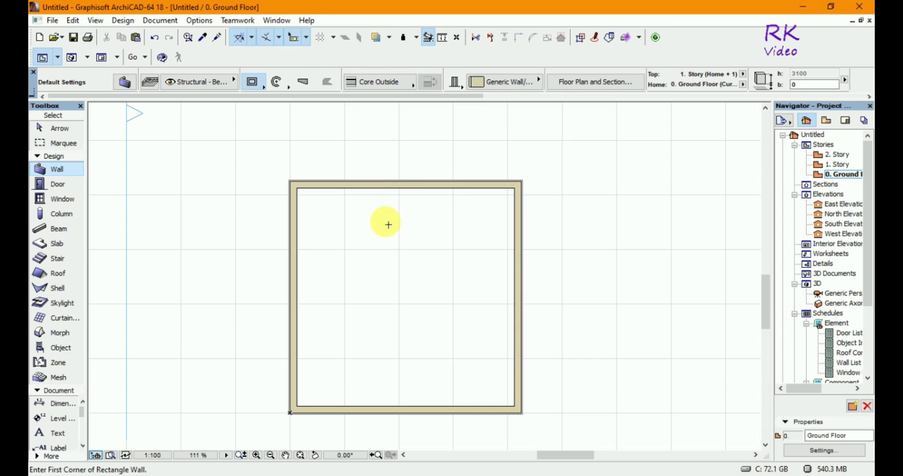
left_click(265, 92)
left_click(268, 79)
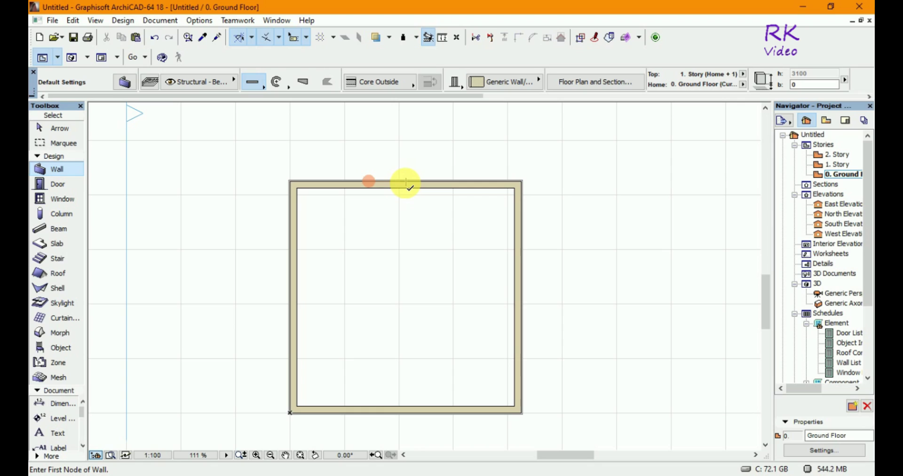
left_click(406, 182)
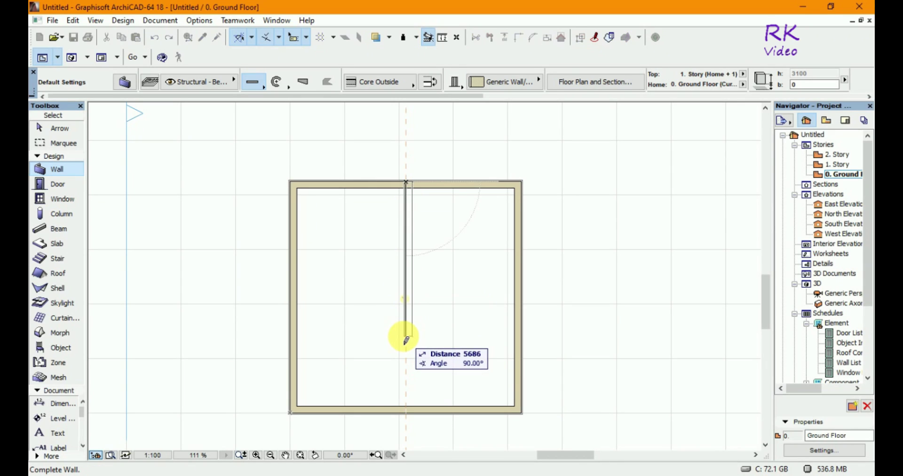
left_click(406, 338)
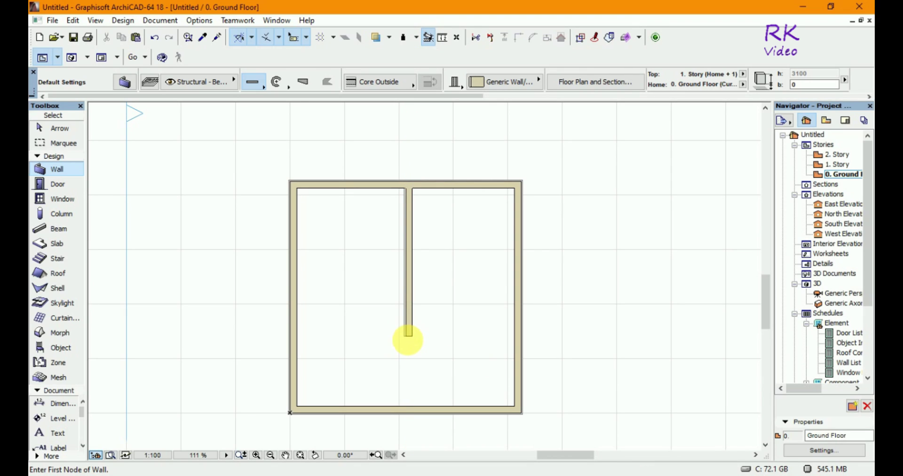
Draw two diagonal walls from the middle wall's lower end, about 4830 to the lower-right corner and about 4891 to the lower-left corner.
left_click(409, 335)
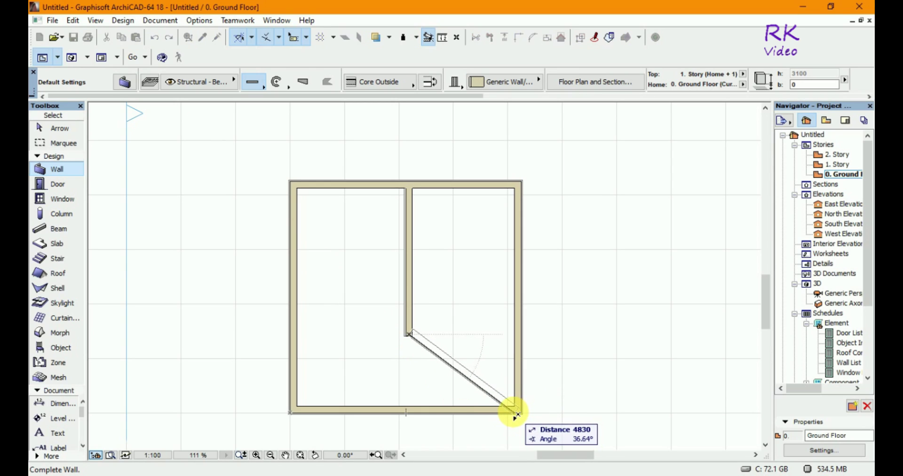
left_click(515, 414)
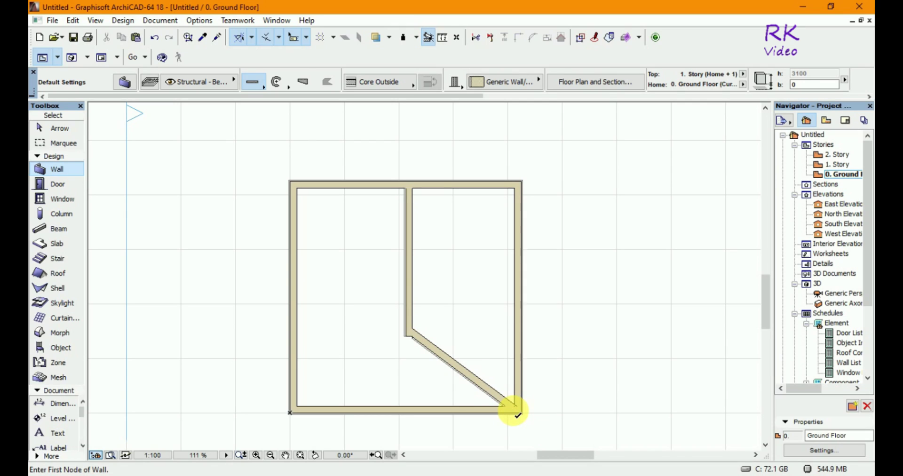
left_click(411, 337)
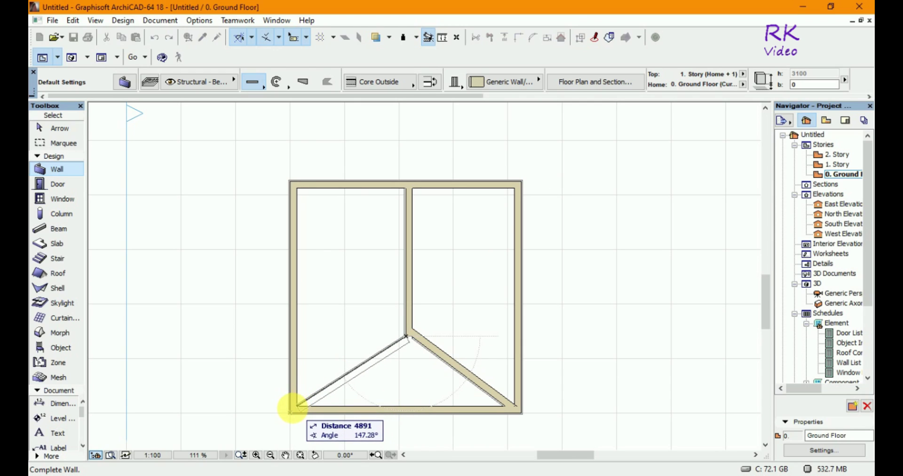
left_click(293, 411)
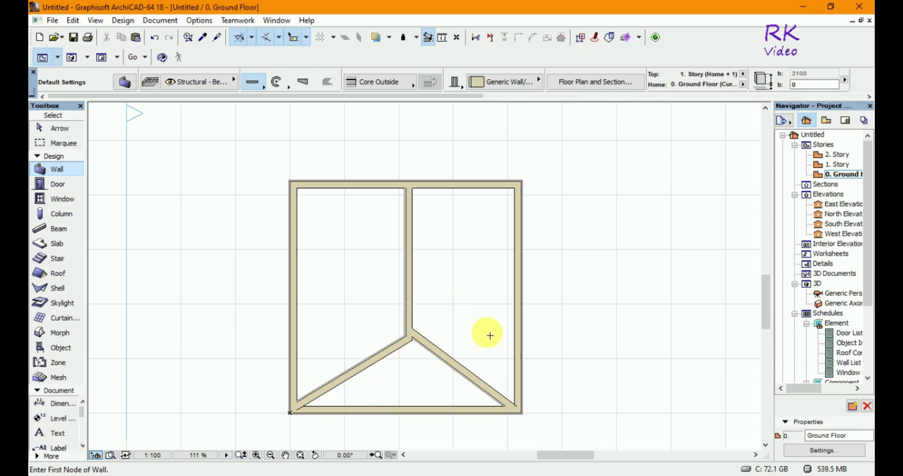
key("Escape")
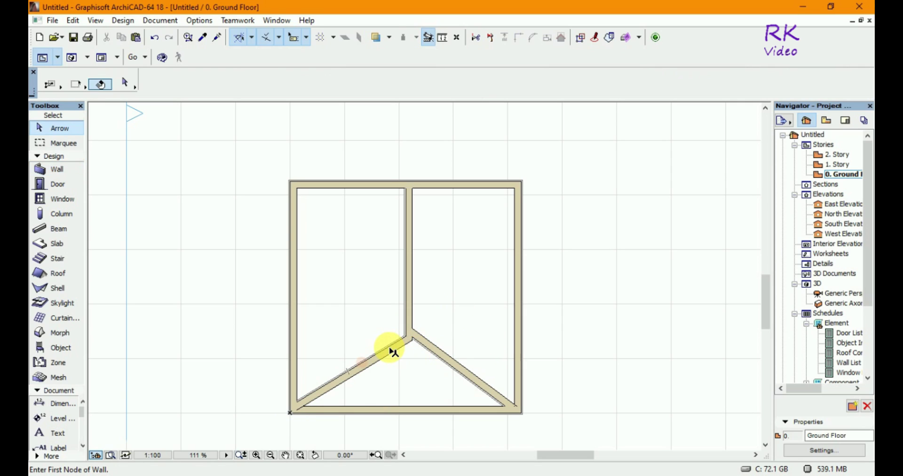
Move the right diagonal wall slightly downward to align its upper end with the junction of the other interior walls.
left_click(392, 350)
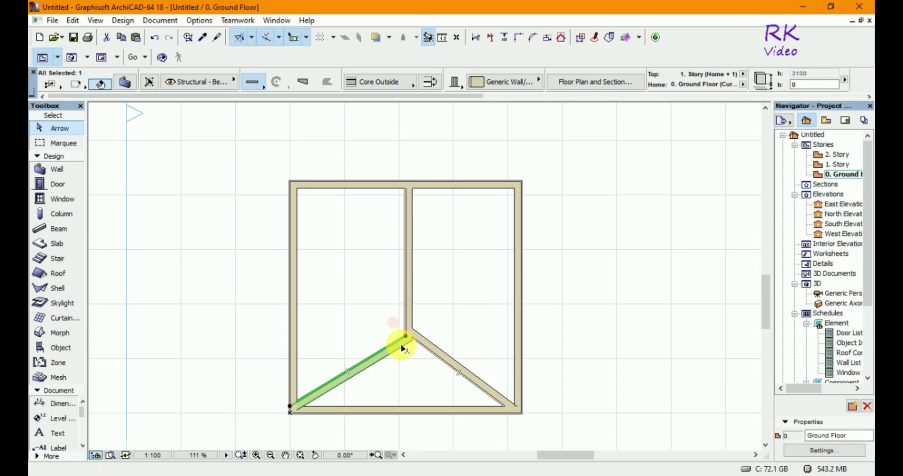
scroll(404, 347, "up", 3)
scroll(407, 348, "up", 3)
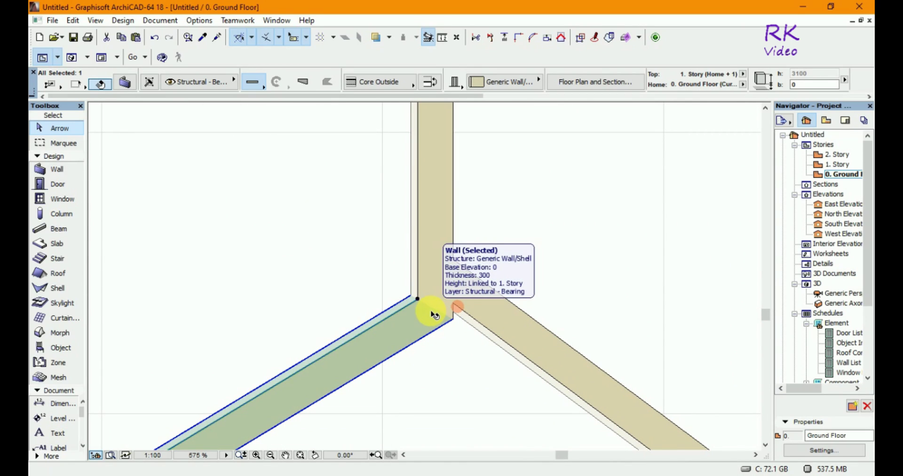
left_click(473, 298)
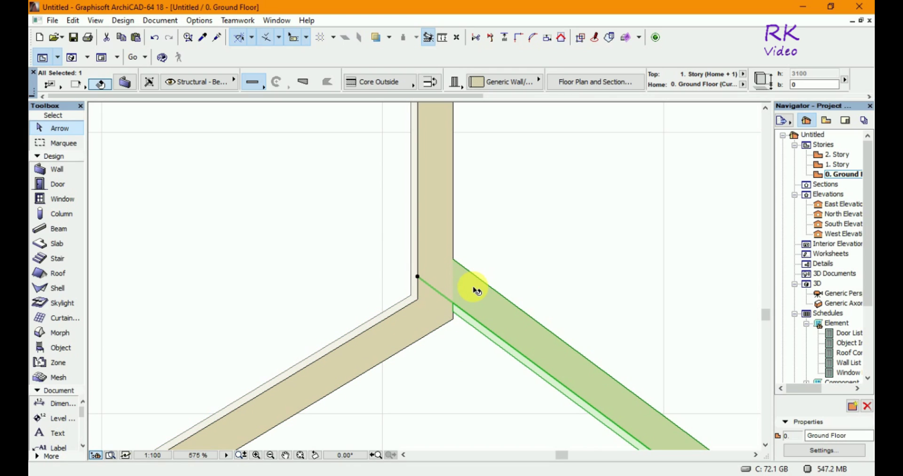
key("ctrl+d")
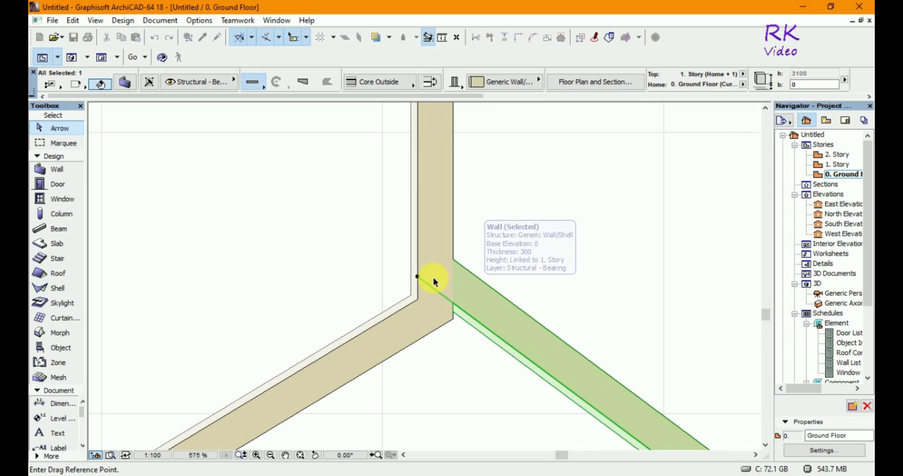
left_click(484, 298)
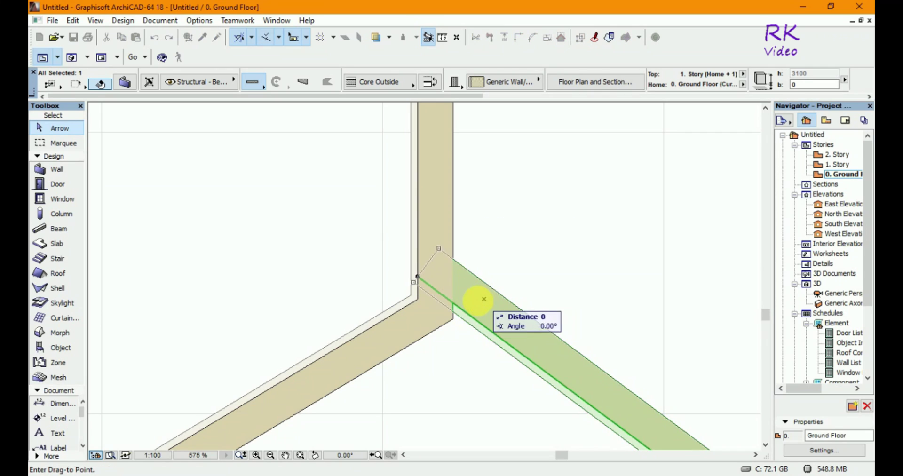
left_click(485, 328)
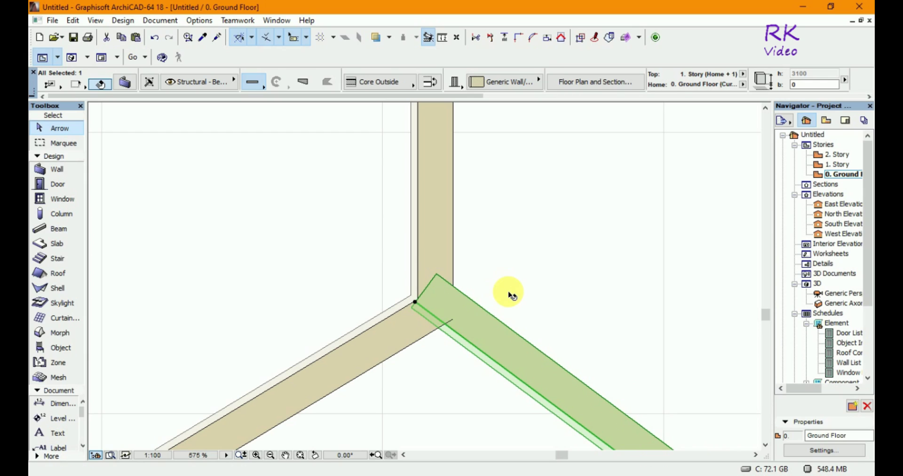
left_click(512, 295)
Stretch the lower end of the right diagonal wall to the lower-right corner, making it about 4903 long.
scroll(470, 281, "down", 8)
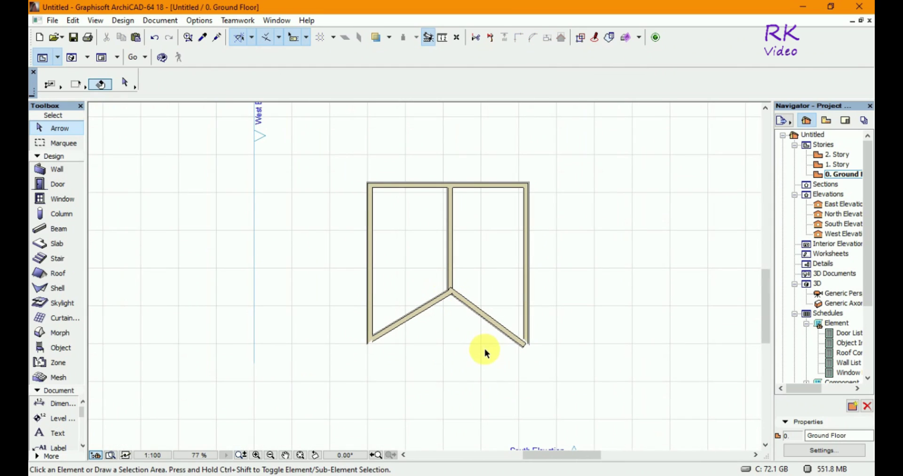
scroll(504, 333, "up", 2)
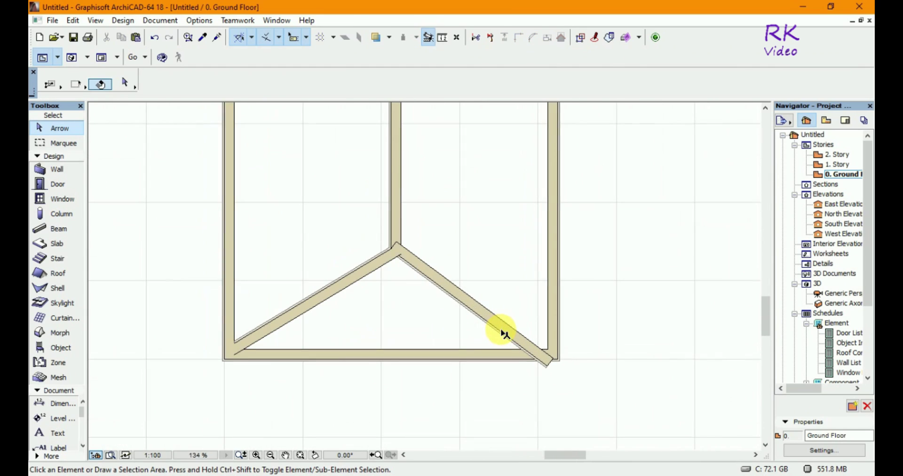
scroll(541, 374, "up", 2)
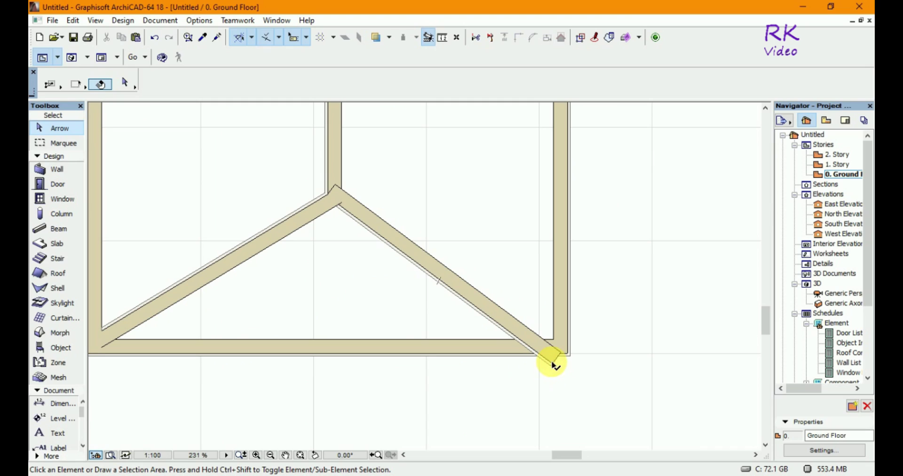
left_click(549, 360)
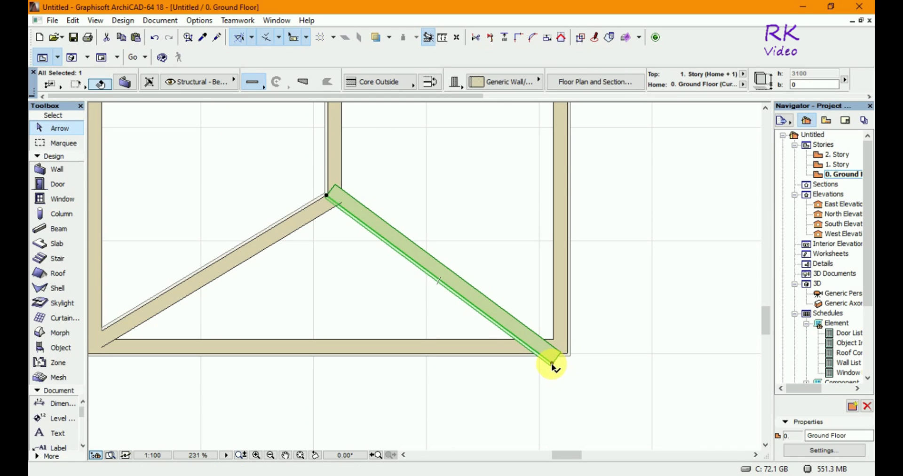
left_click(552, 364)
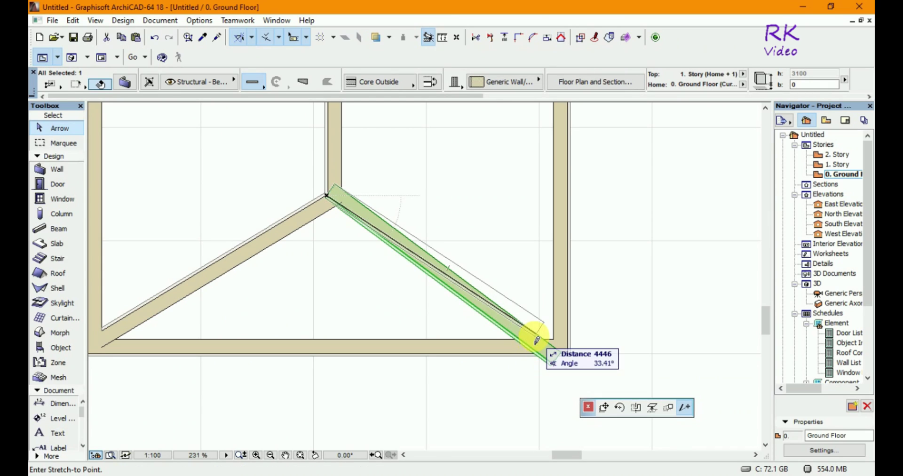
left_click(536, 350)
left_click(536, 350)
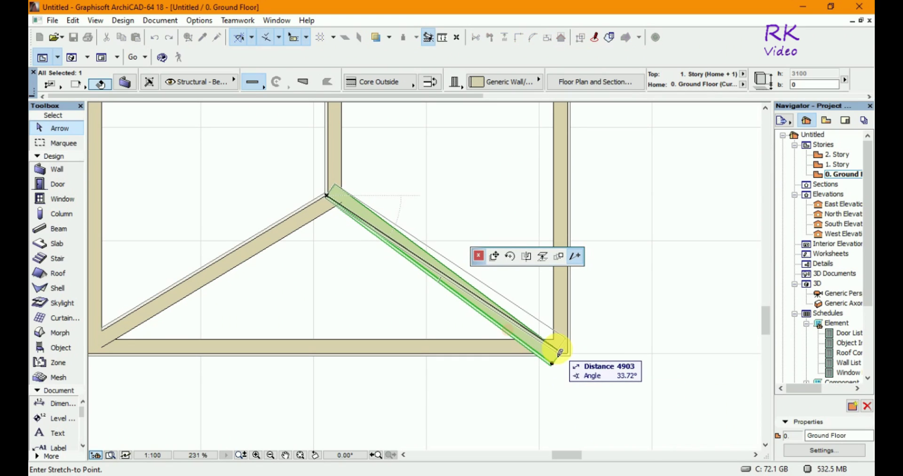
left_click(557, 348)
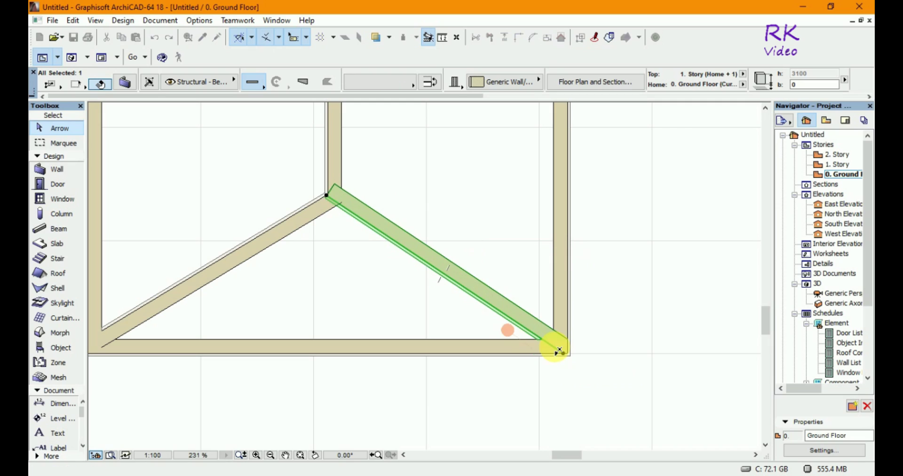
left_click(611, 349)
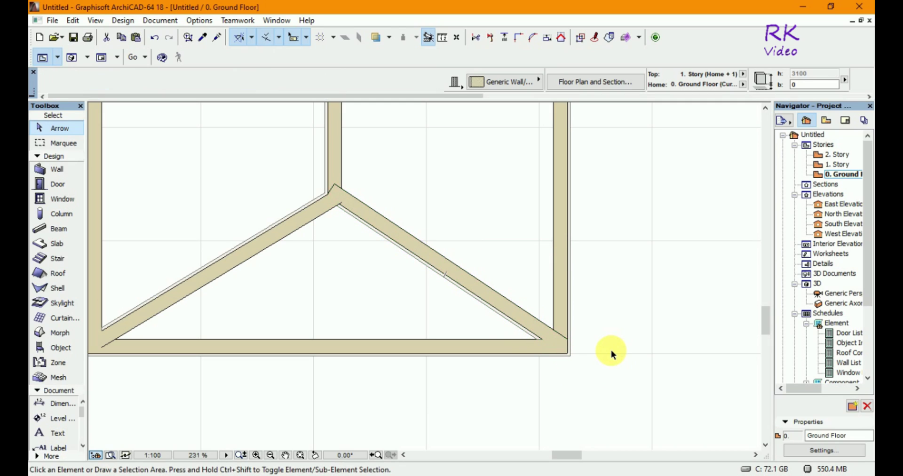
Replace the right diagonal wall with a new one about 4704 long, from the interior junction to the lower-right corner.
left_click(388, 230)
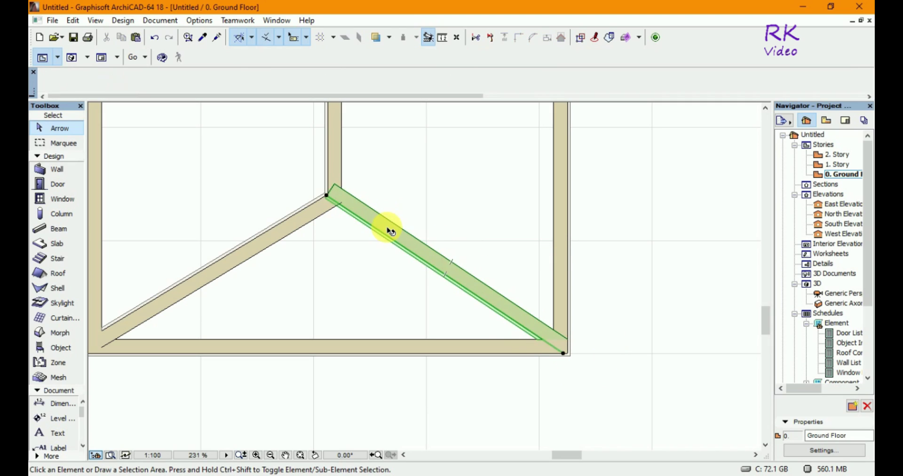
key("Delete")
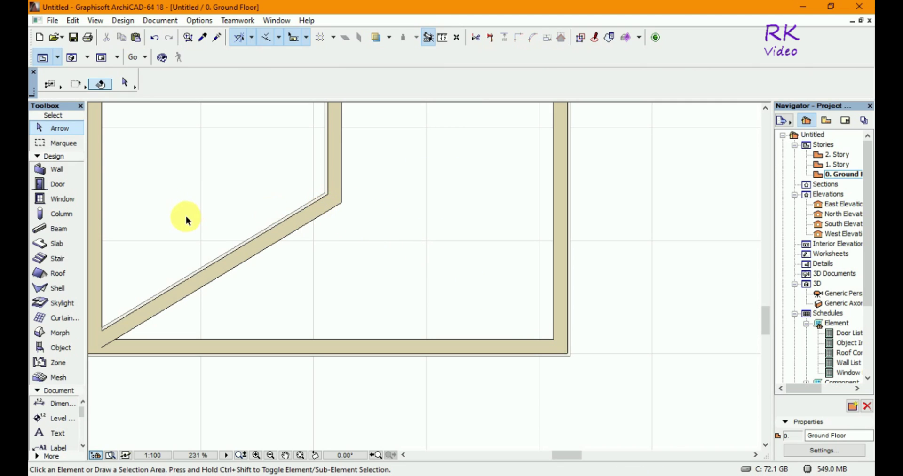
left_click(47, 169)
left_click(336, 201)
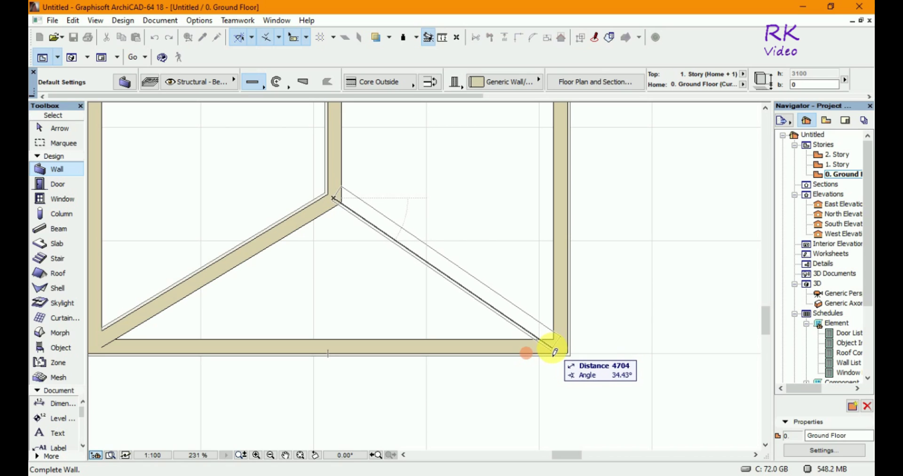
left_click(554, 352)
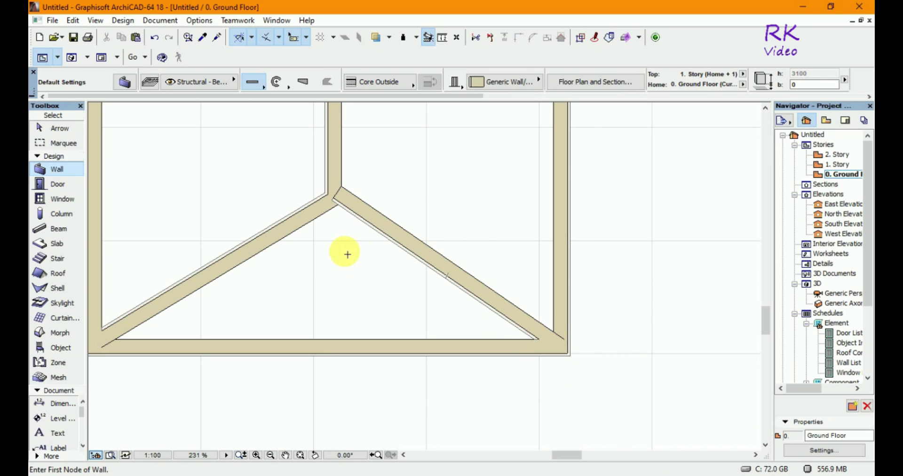
key("Escape")
left_click(357, 201)
left_click(336, 179)
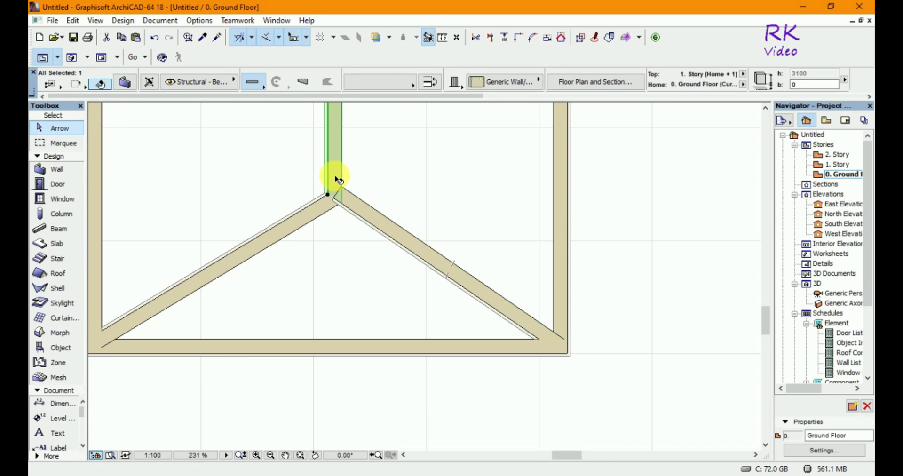
key("Escape")
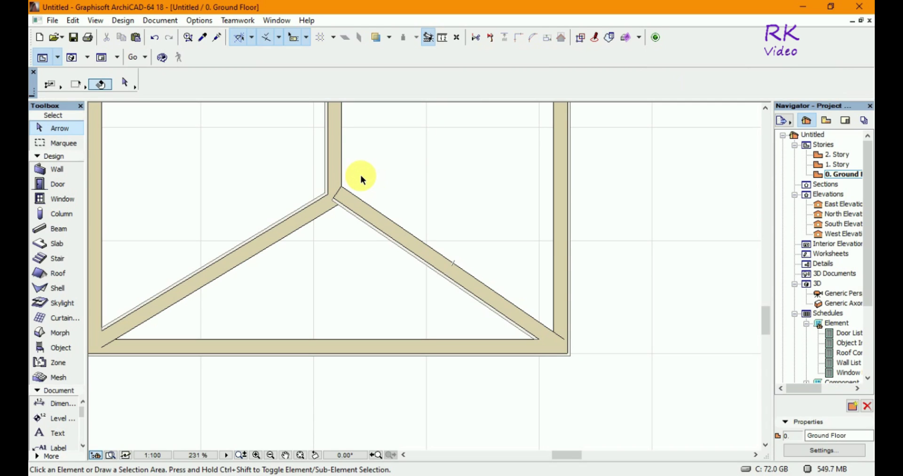
scroll(543, 364, "down", 3)
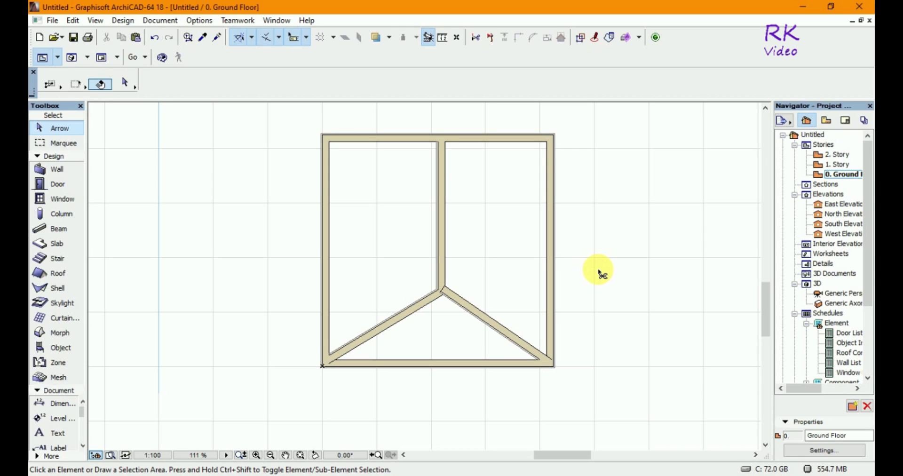
Examine the outer walls and the interior wall junction in the 3D perspective from above and at close range.
key("F3")
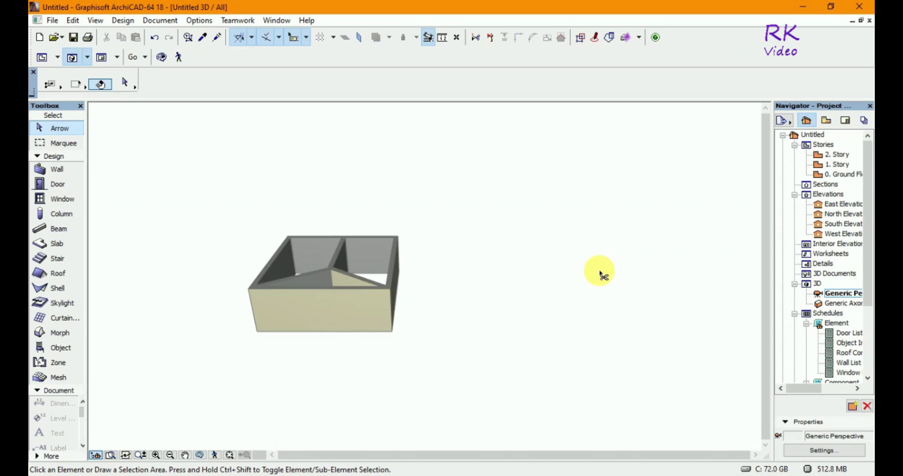
scroll(281, 261, "up", 3)
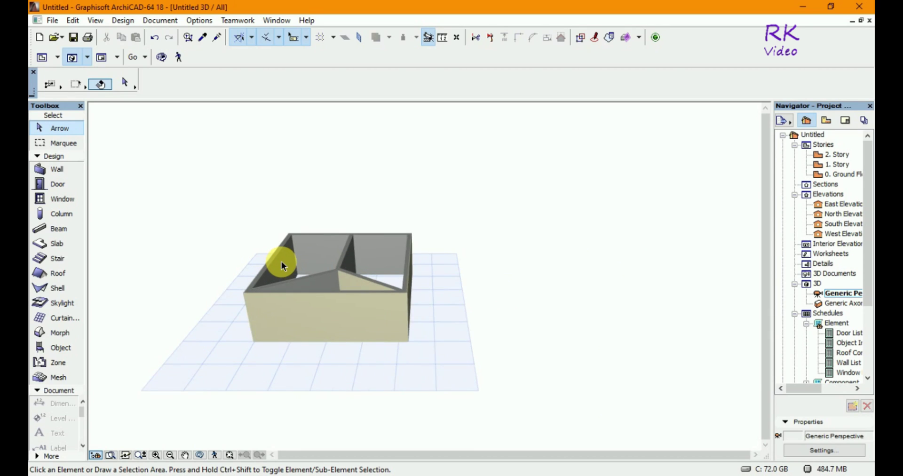
key("o")
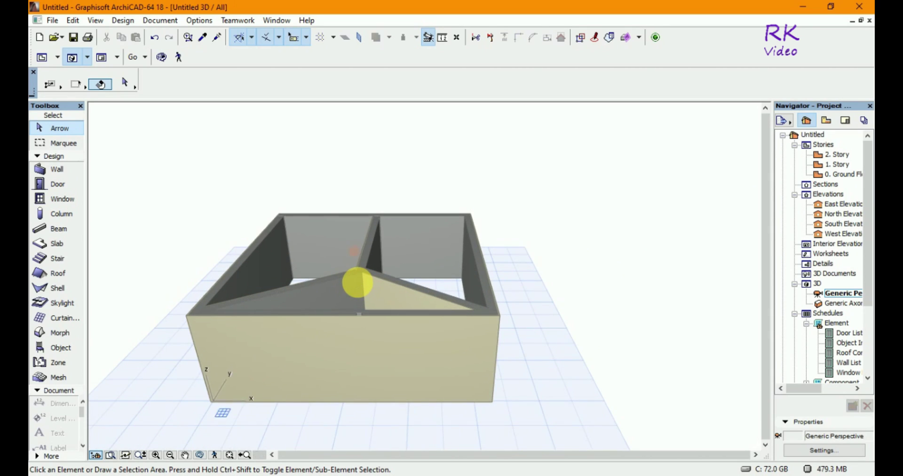
left_click_drag(602, 214, 488, 265)
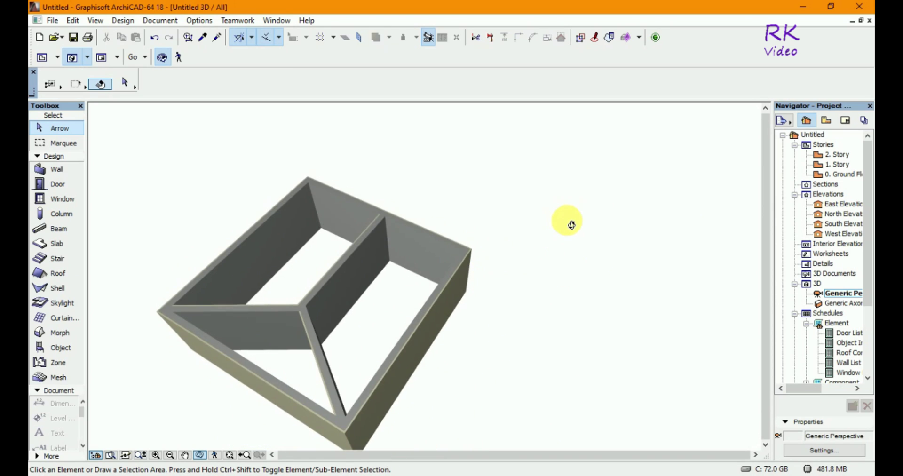
scroll(570, 223, "down", 5)
left_click_drag(503, 316, 519, 287)
scroll(454, 289, "up", 4)
scroll(455, 290, "up", 2)
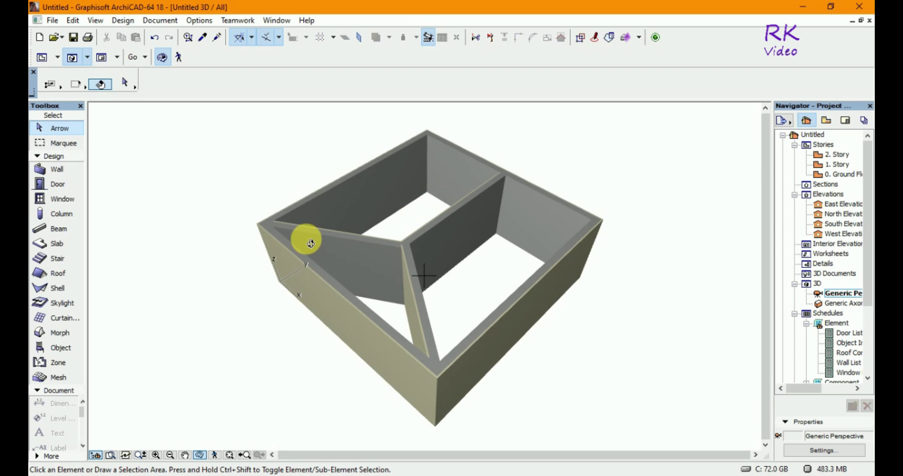
key("Escape")
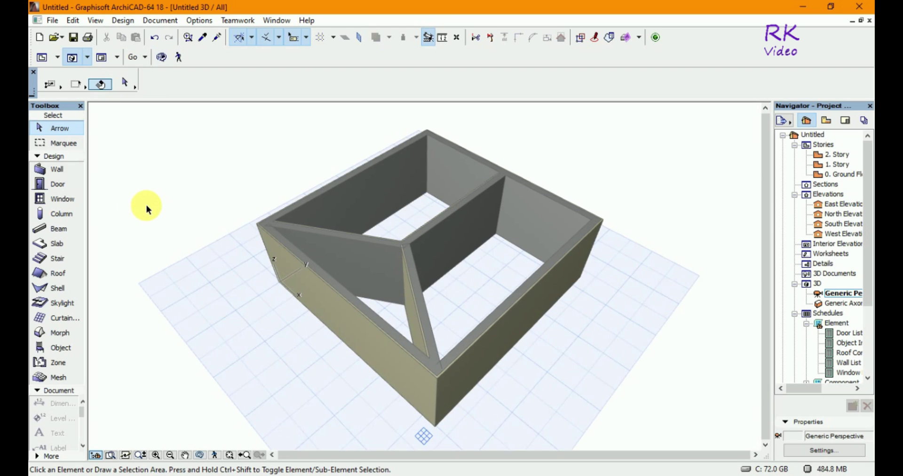
Create a rectangular floor slab about 8250 by 8250 from the inner back corner to the outer front corner of the walls.
left_click(52, 246)
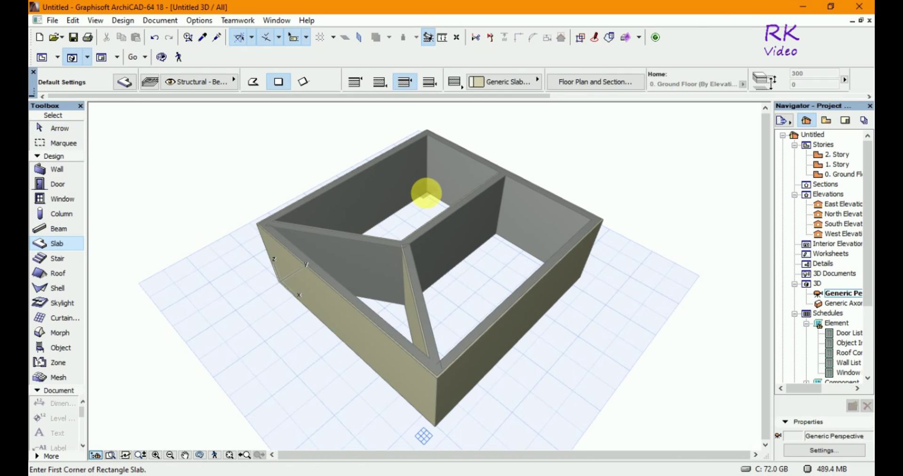
left_click(427, 194)
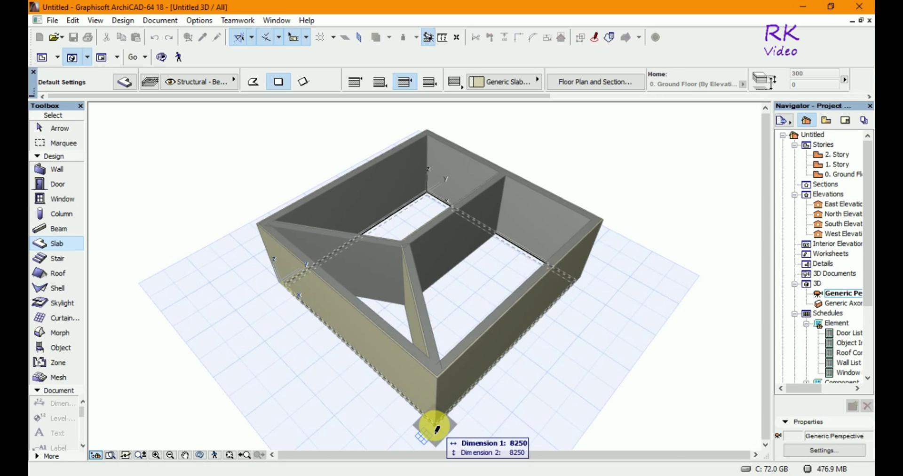
left_click(437, 429)
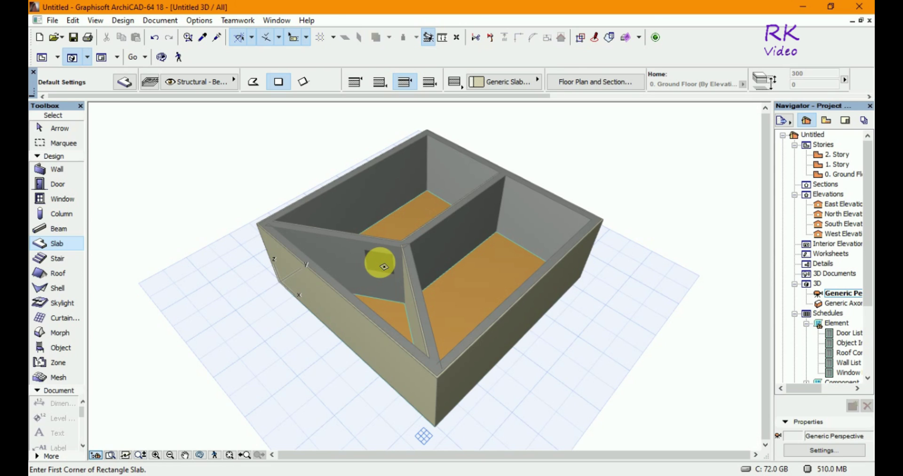
Place a zone on the ground-floor plan in the triangular room between the two diagonal walls and the lower outer wall.
key("F2")
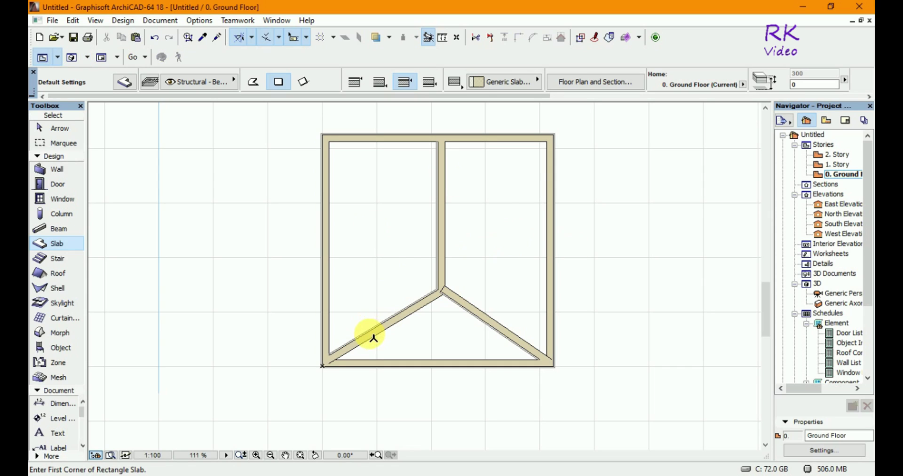
scroll(500, 272, "up", 1)
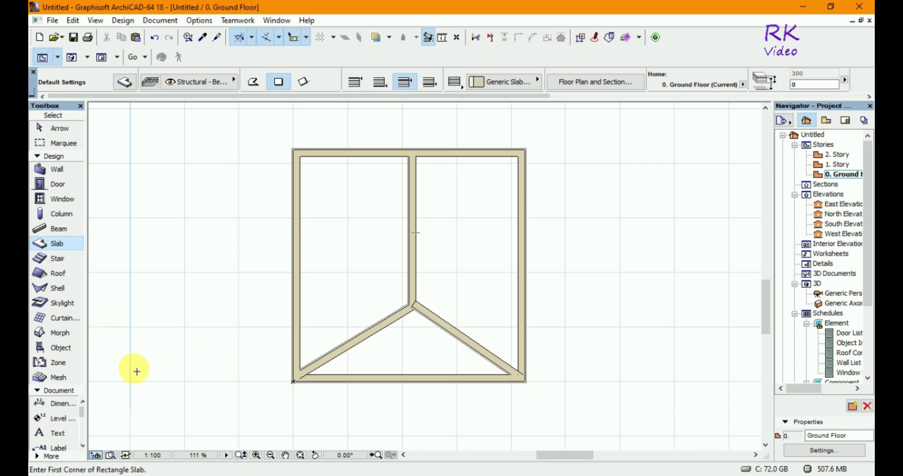
left_click(63, 365)
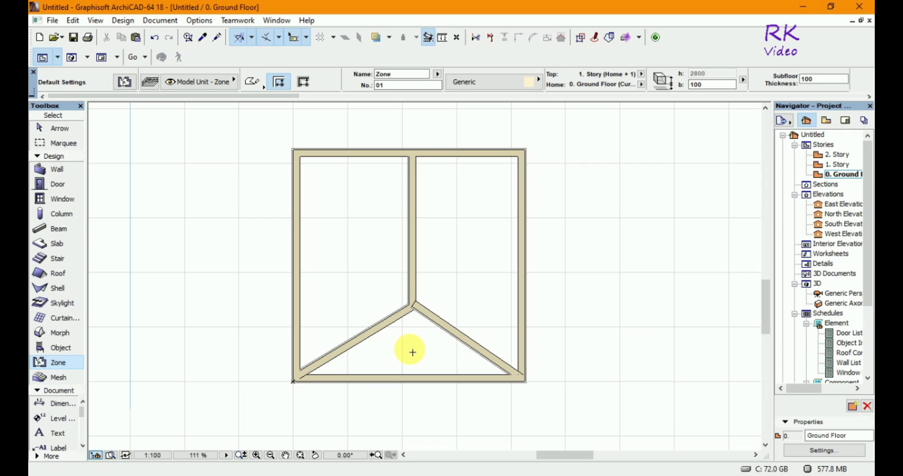
left_click(411, 349)
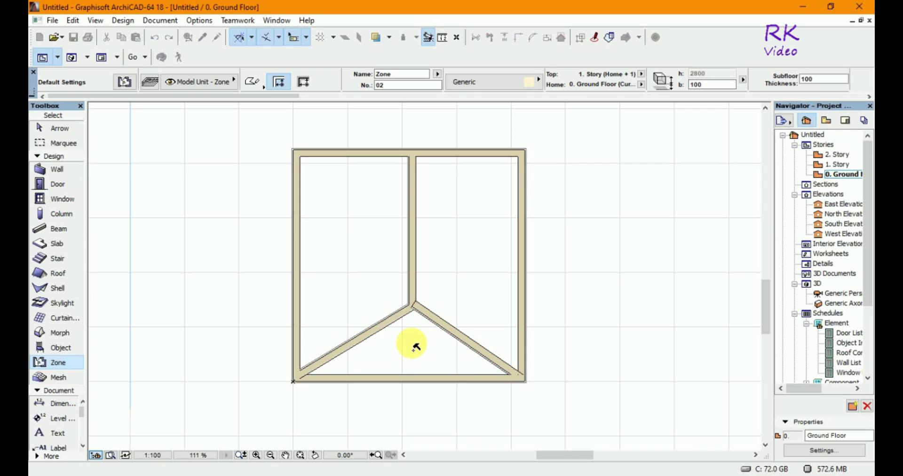
left_click(413, 349)
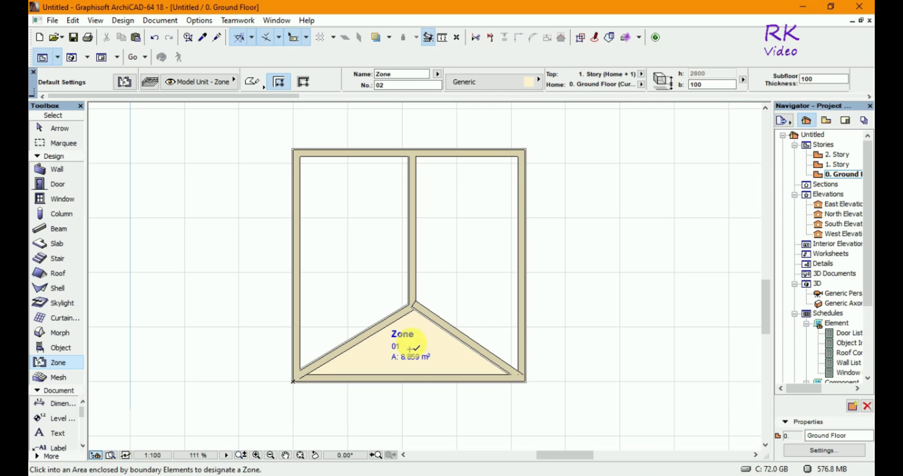
Place zones in the two large rooms beside the middle wall, first the right room and then the left.
left_click(472, 239)
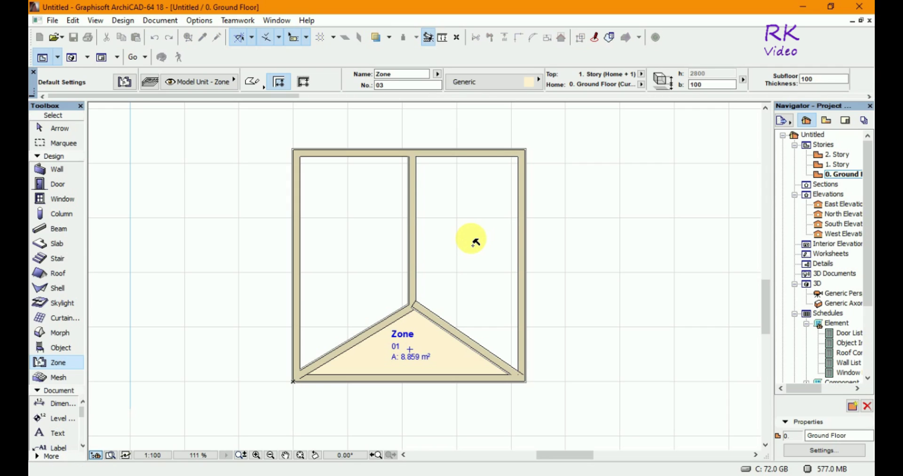
left_click(474, 241)
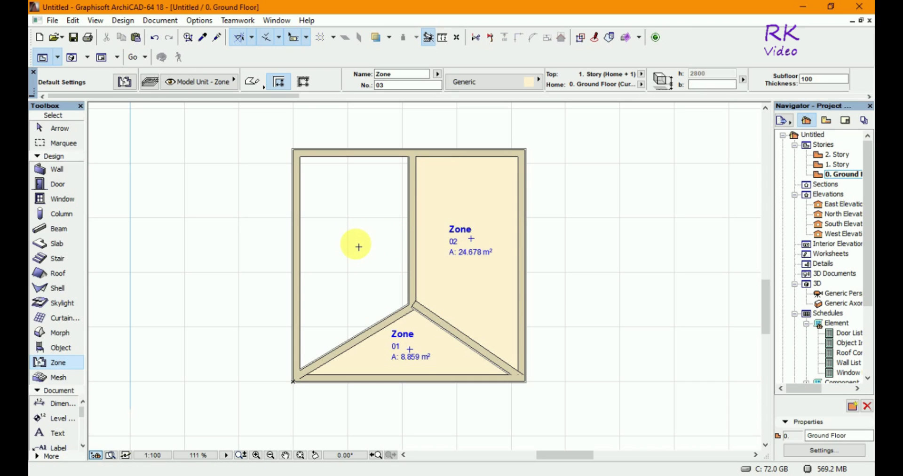
left_click(358, 247)
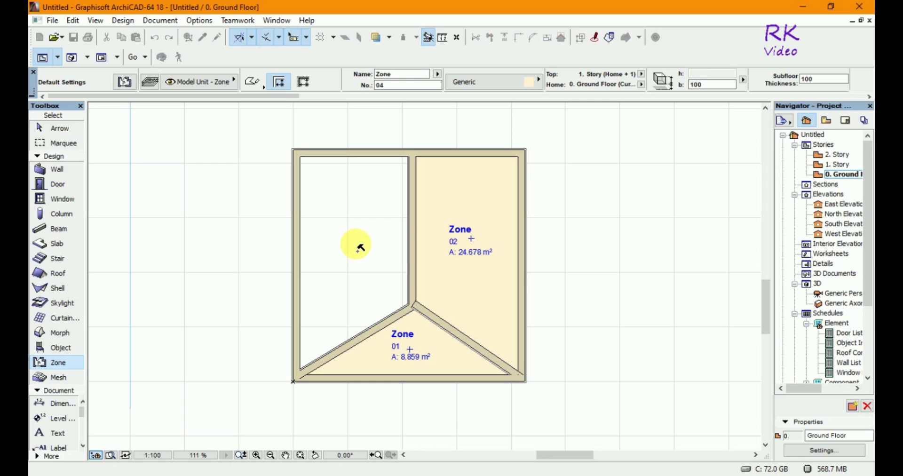
left_click(360, 247)
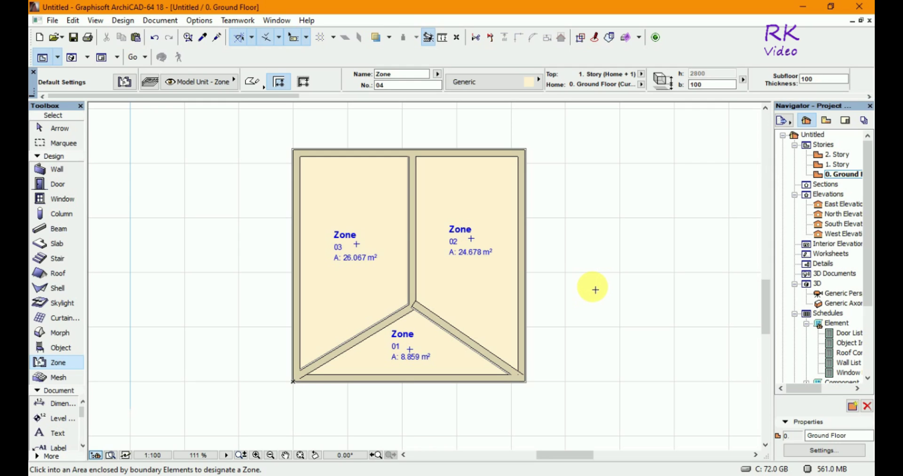
Examine the three rooms with their slab and zones in the 3D perspective, and return to the ground-floor plan.
key("F3")
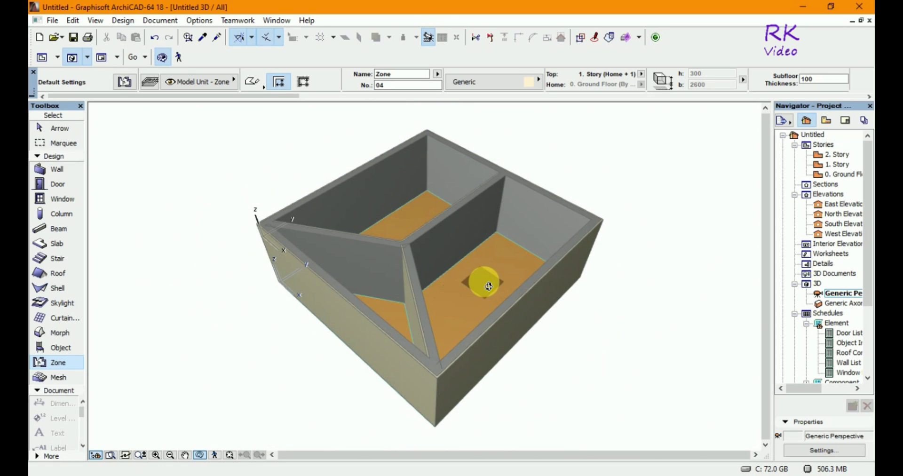
key("o")
mouse_move(480, 321)
left_mouse_down()
mouse_move(443, 318)
mouse_move(508, 282)
mouse_move(541, 279)
mouse_move(539, 285)
mouse_move(515, 289)
mouse_move(537, 266)
mouse_move(528, 258)
mouse_move(489, 262)
mouse_move(544, 207)
mouse_move(532, 225)
left_mouse_up()
key("Escape")
scroll(531, 225, "down", 2)
scroll(491, 253, "up", 4)
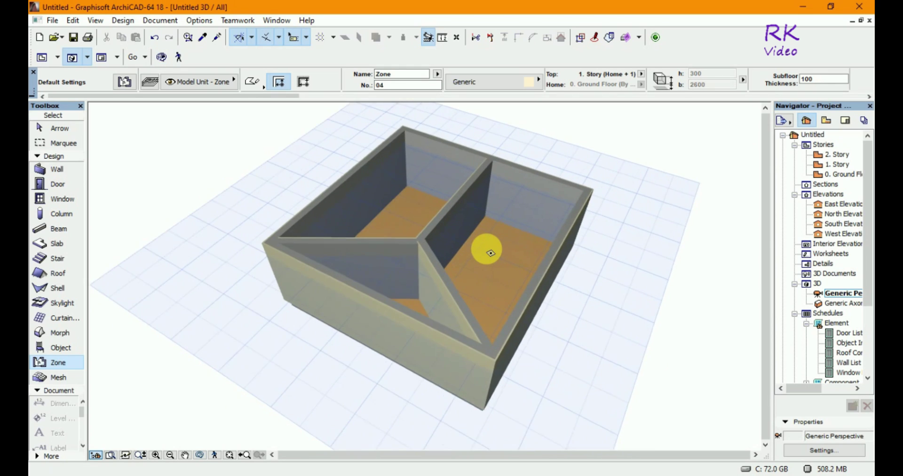
scroll(491, 253, "up", 2)
scroll(597, 211, "up", 1)
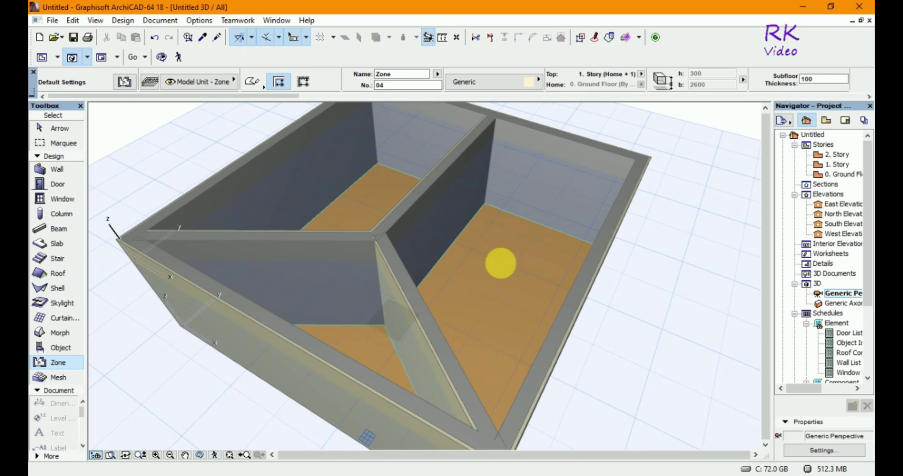
scroll(449, 198, "down", 4)
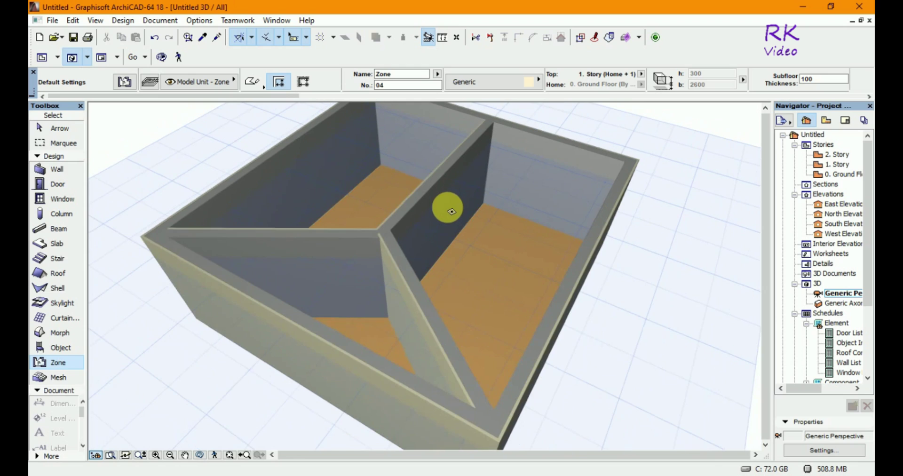
scroll(436, 272, "down", 3)
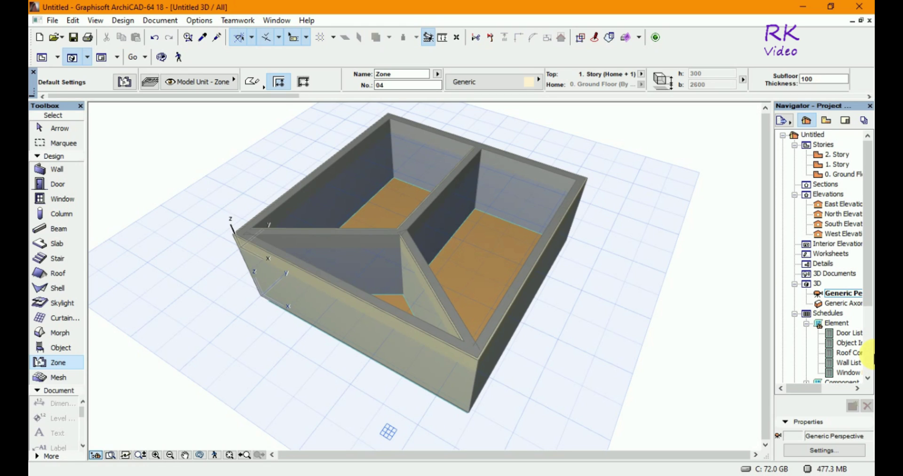
key("F2")
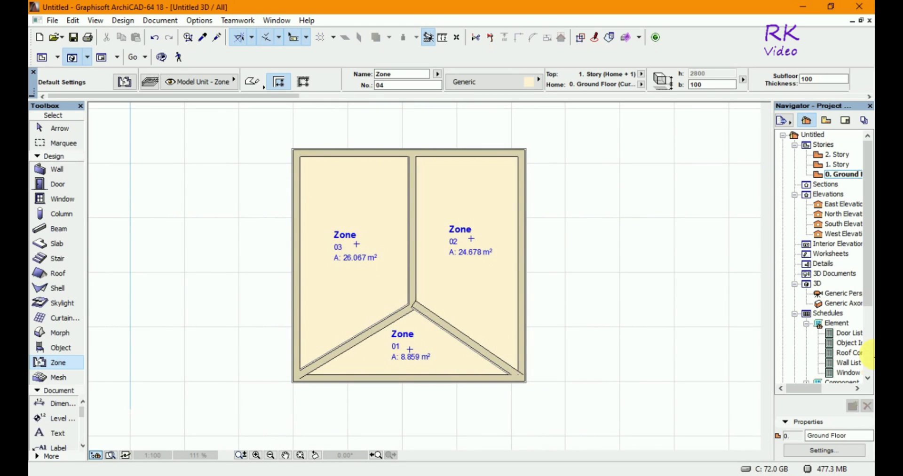